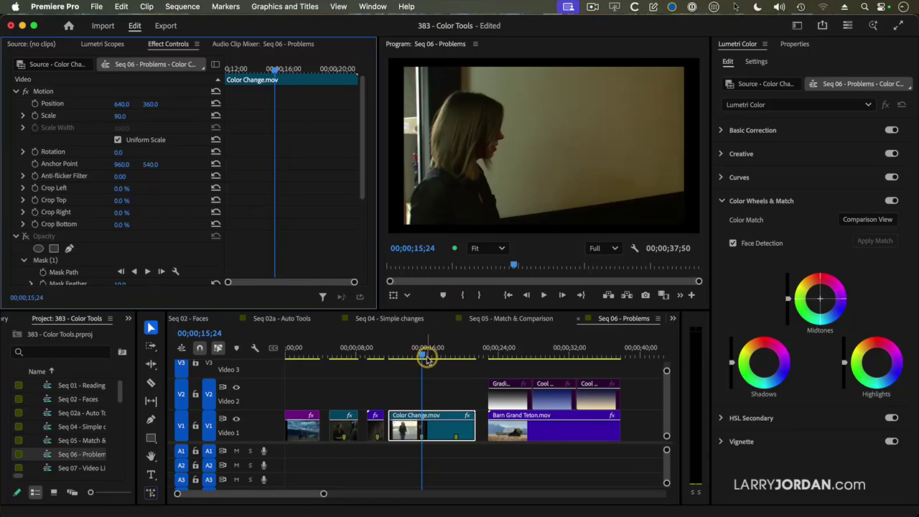
Step: Move the playhead back to 12;52, the outdoor doorway shot of Color Change.mov
drag(422, 357, 396, 371)
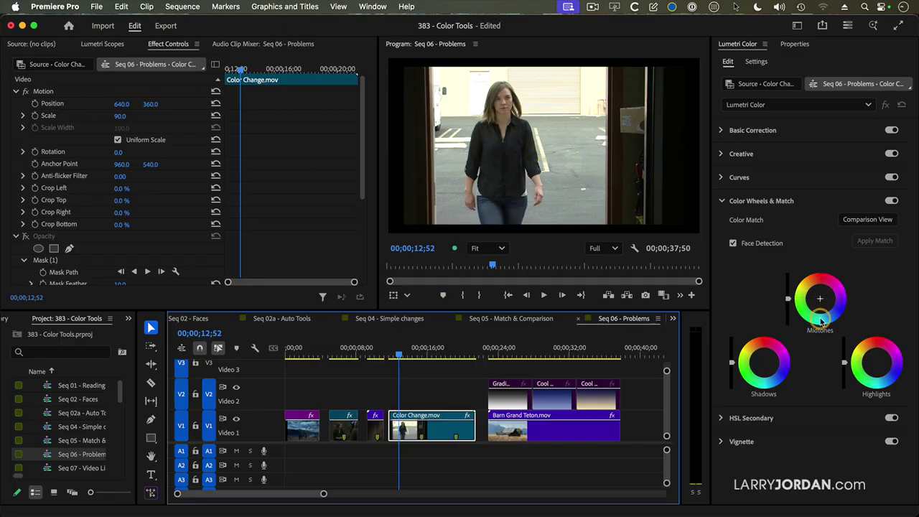
Step: Grade the outdoor shot: Exposure 0.4, Highlights -37.0, Shadows -7.9, Whites -23.6, Blacks -0.6
click(96, 45)
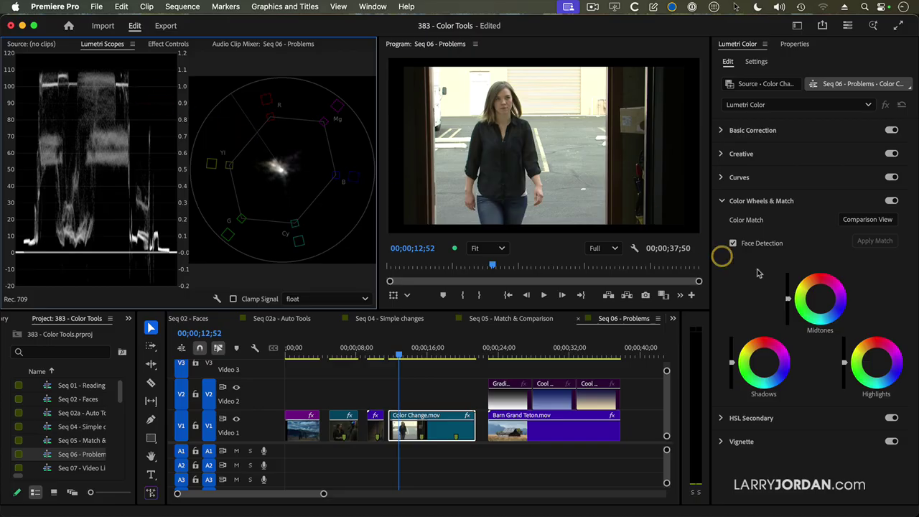
click(737, 133)
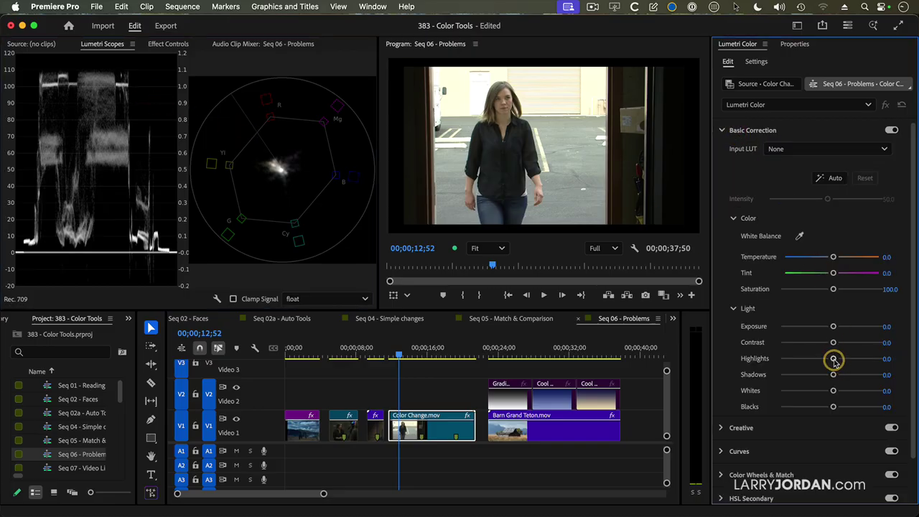
drag(834, 360, 821, 391)
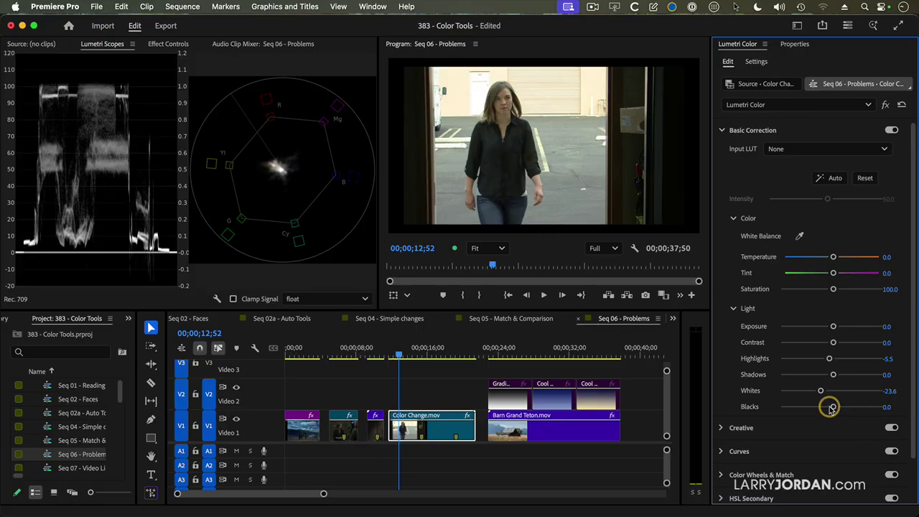
drag(834, 407, 830, 408)
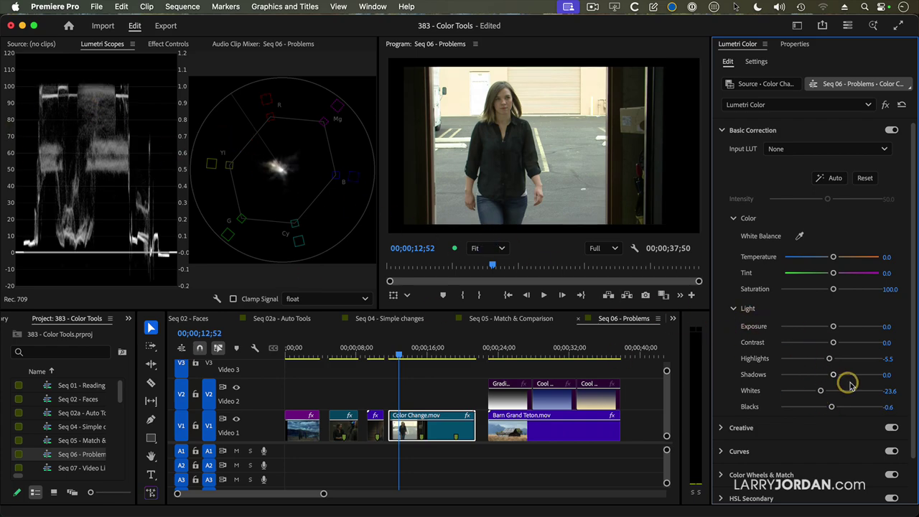
mouse_move(830, 362)
mouse_down()
mouse_move(823, 364)
mouse_move(880, 358)
mouse_move(801, 361)
mouse_move(816, 361)
mouse_up()
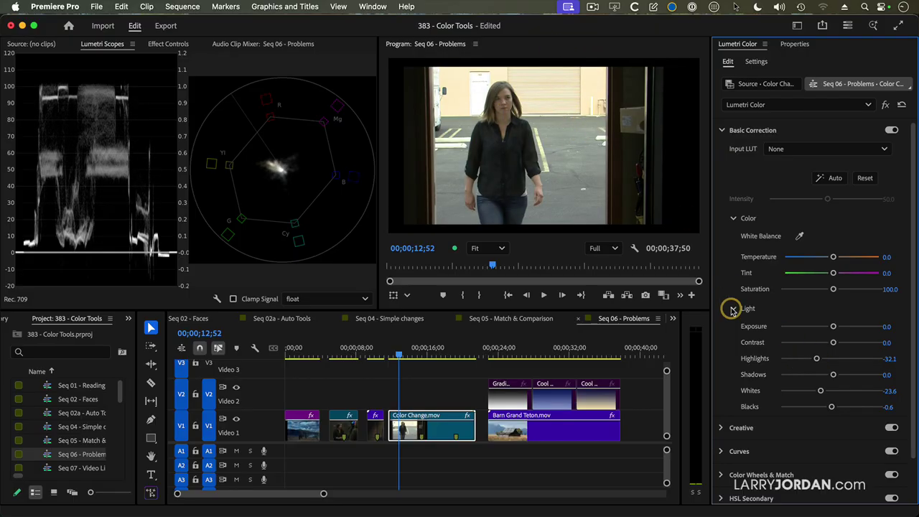
drag(833, 328, 835, 328)
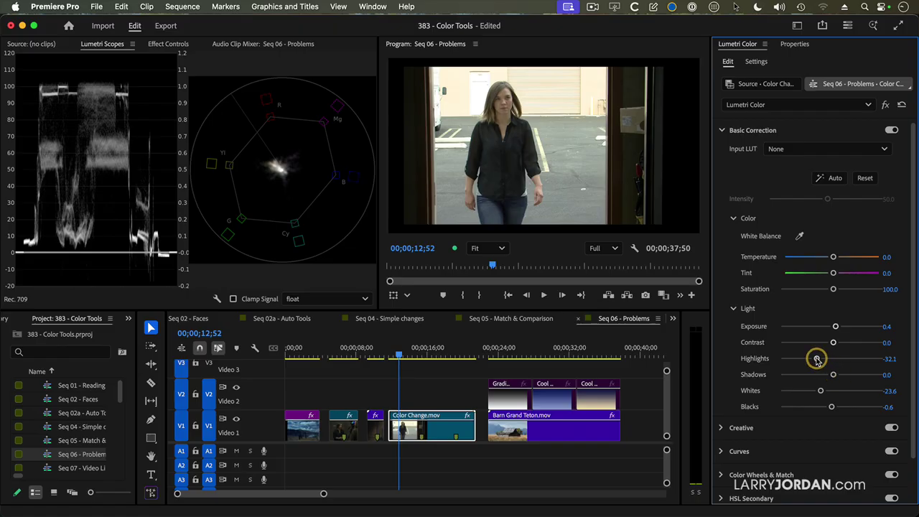
drag(817, 359, 813, 360)
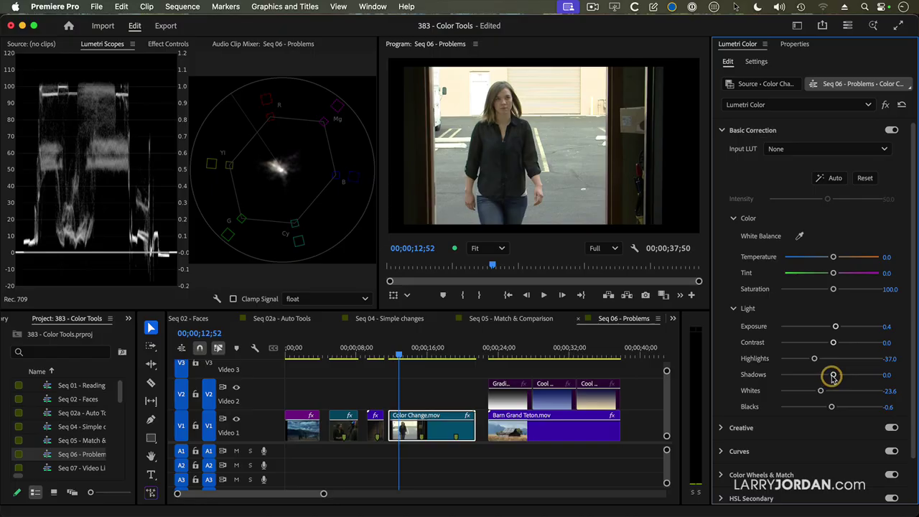
drag(832, 377, 829, 376)
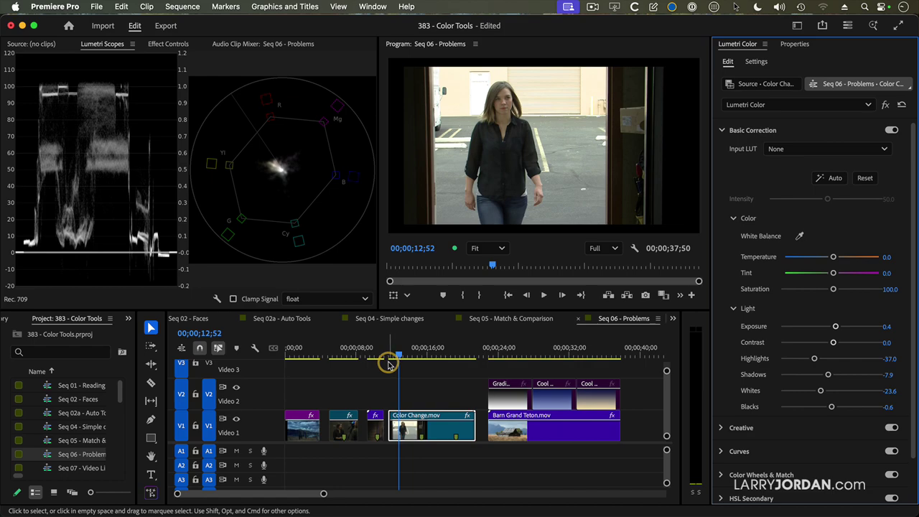
Step: Park at 15;20 and expand Lumetri's Basic Correction and Creative settings in Effect Controls
drag(399, 359, 422, 368)
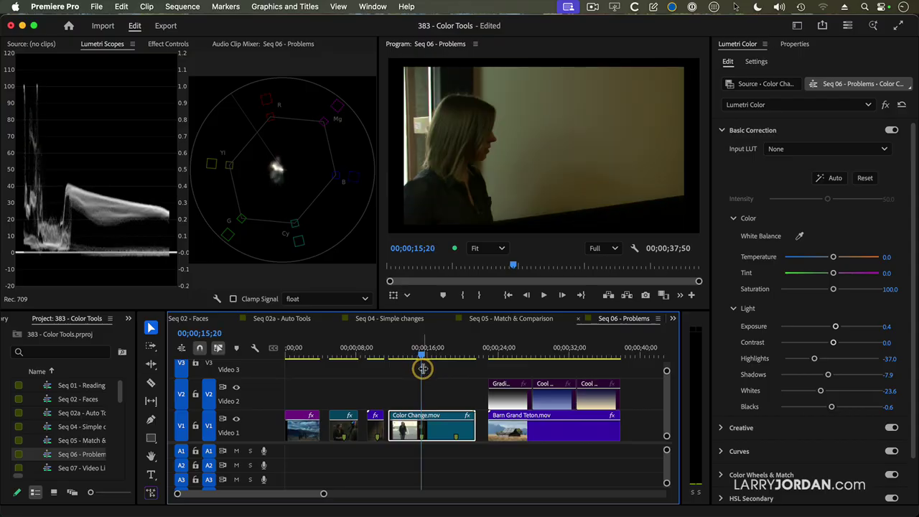
click(168, 43)
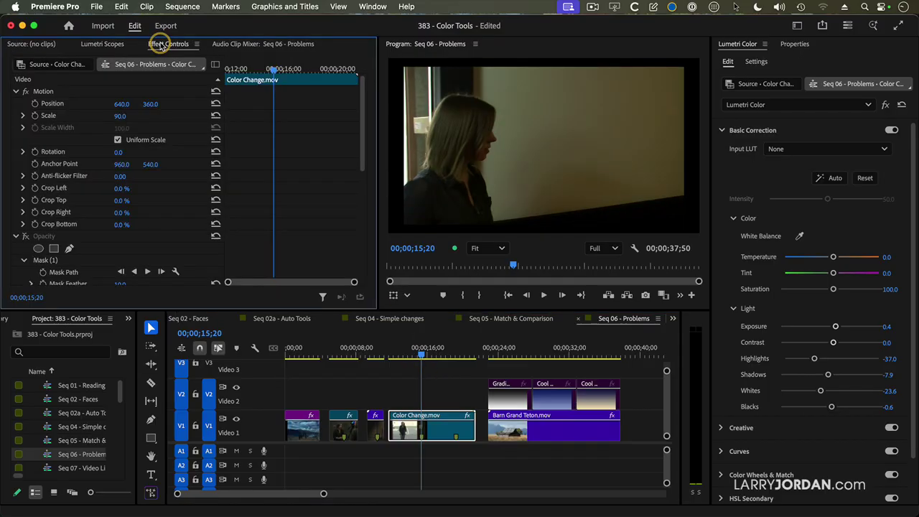
scroll(153, 151, down, 10)
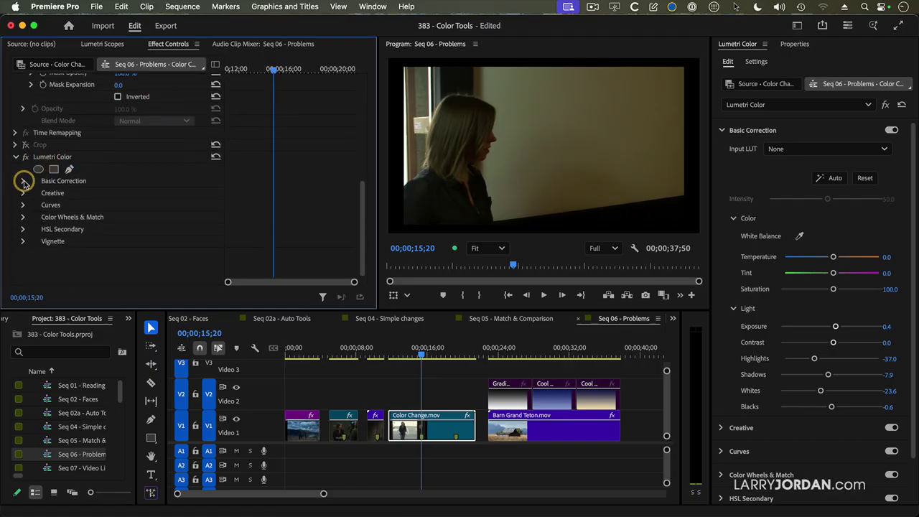
click(23, 181)
scroll(27, 233, down, 2)
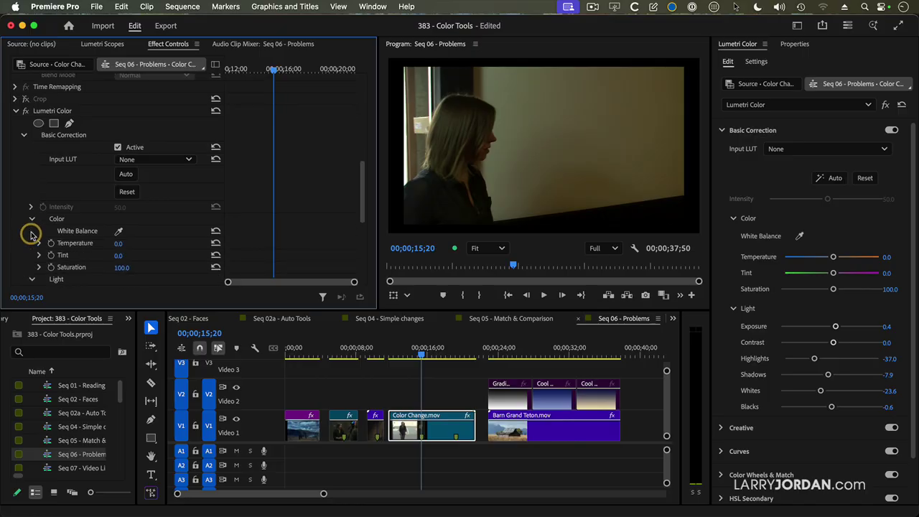
scroll(32, 218, down, 2)
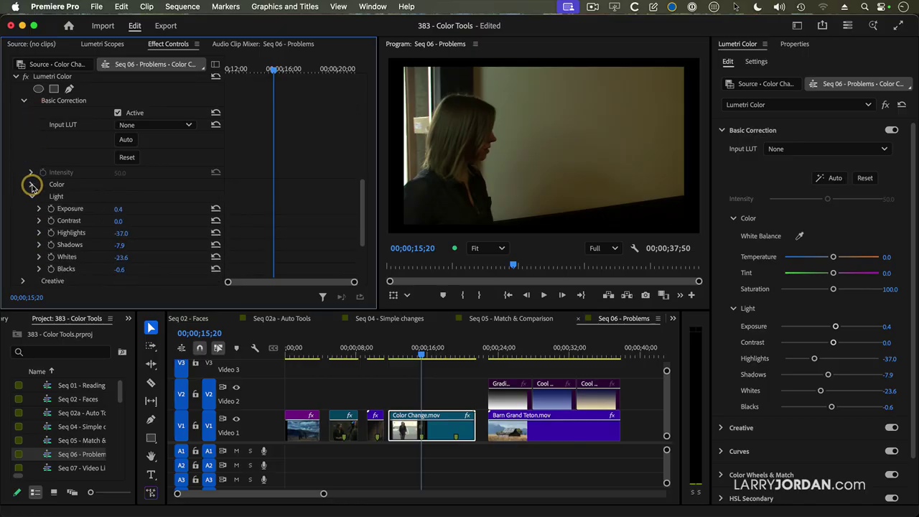
scroll(31, 262, down, 2)
scroll(32, 262, down, 3)
click(22, 215)
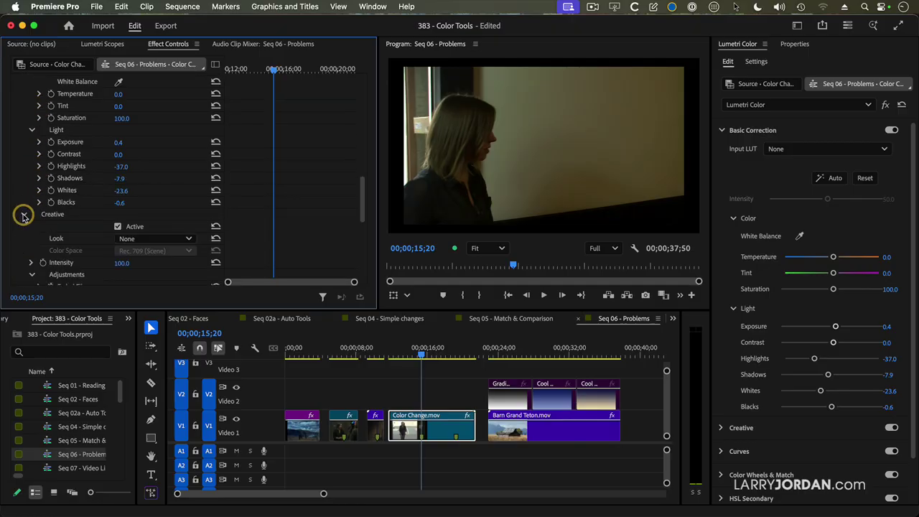
scroll(76, 199, up, 4)
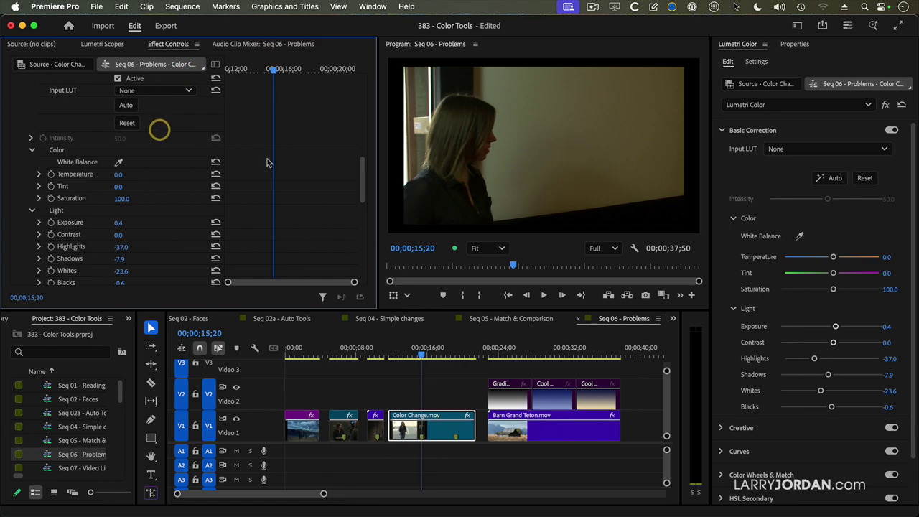
Step: Keyframe Temperature, Tint, Saturation, Exposure, Contrast, Highlights, Shadows, Whites and Blacks at 15;20
click(52, 174)
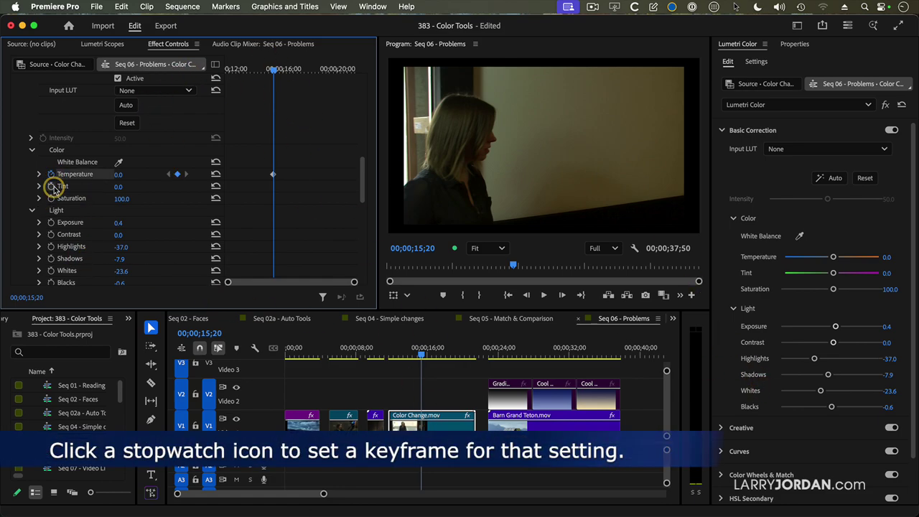
click(51, 187)
click(51, 198)
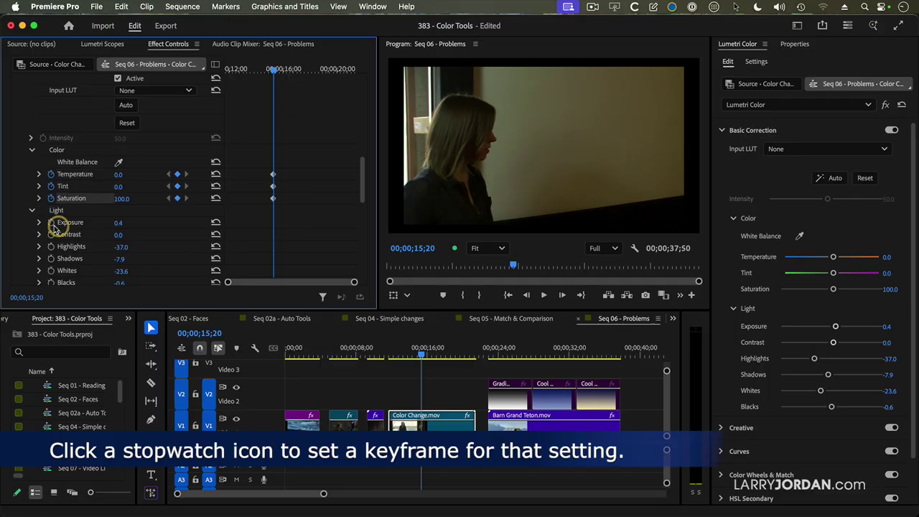
click(51, 224)
click(51, 234)
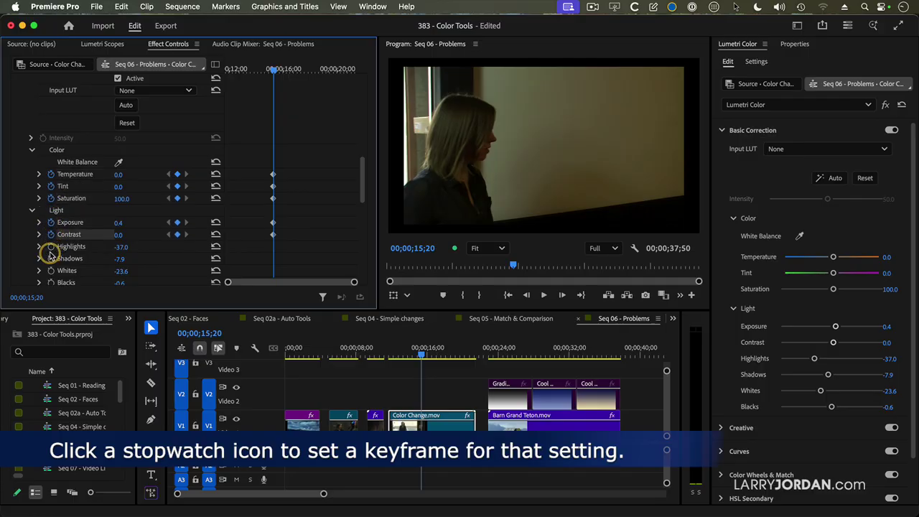
click(51, 246)
click(51, 258)
click(51, 270)
click(51, 282)
Step: Keyframe Creative Vibrance, Saturation and the shadow/highlight tint wheels at 15;20
scroll(71, 248, down, 1)
scroll(71, 244, down, 3)
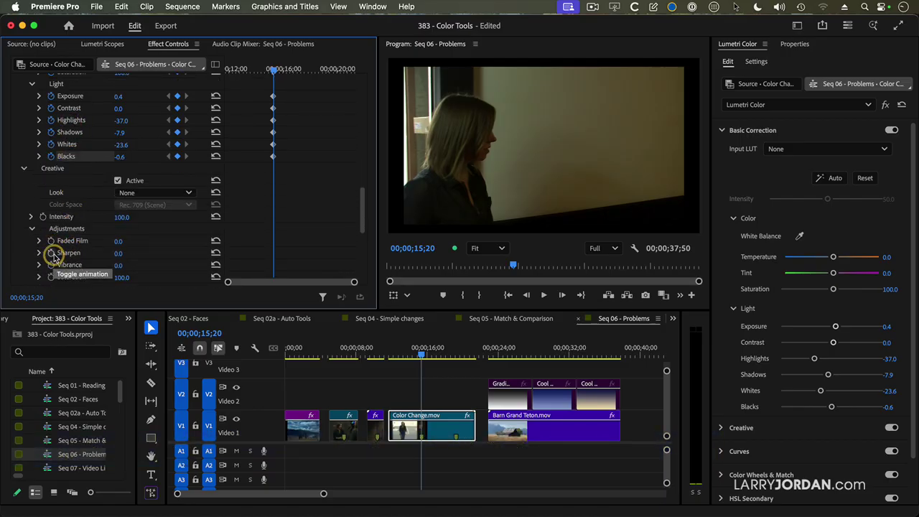
scroll(69, 250, down, 1)
scroll(70, 248, down, 1)
click(51, 231)
click(51, 243)
scroll(49, 240, down, 2)
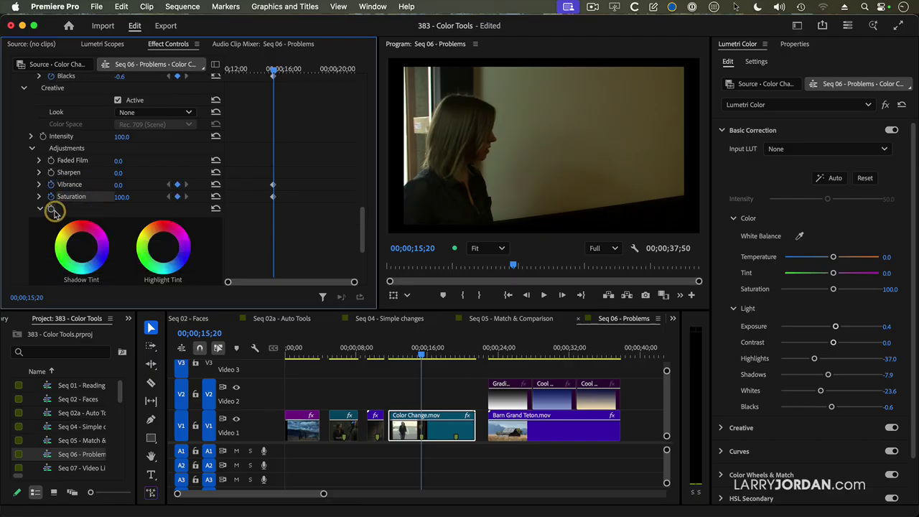
click(51, 211)
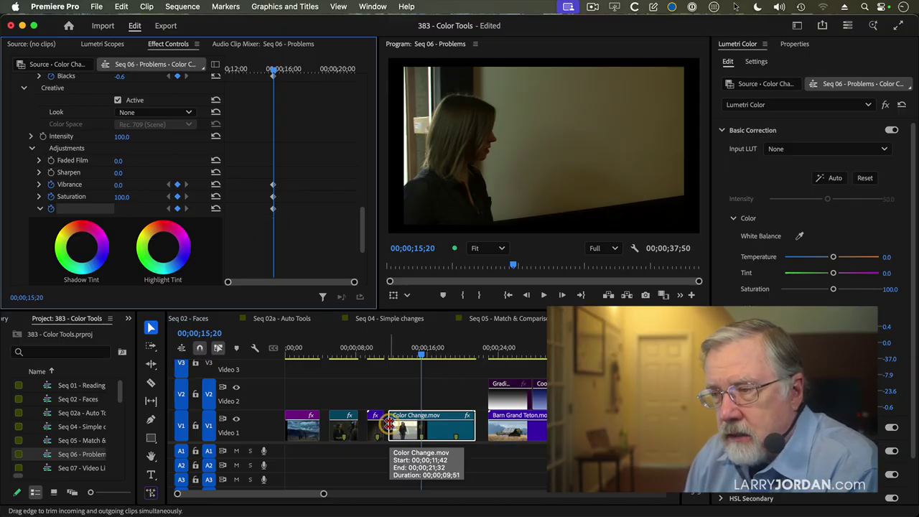
Step: Enable the Crop effect and park the playhead on the indoor frame at 19;09
click(423, 359)
drag(423, 358, 457, 355)
scroll(4, 98, up, 5)
scroll(4, 98, up, 5)
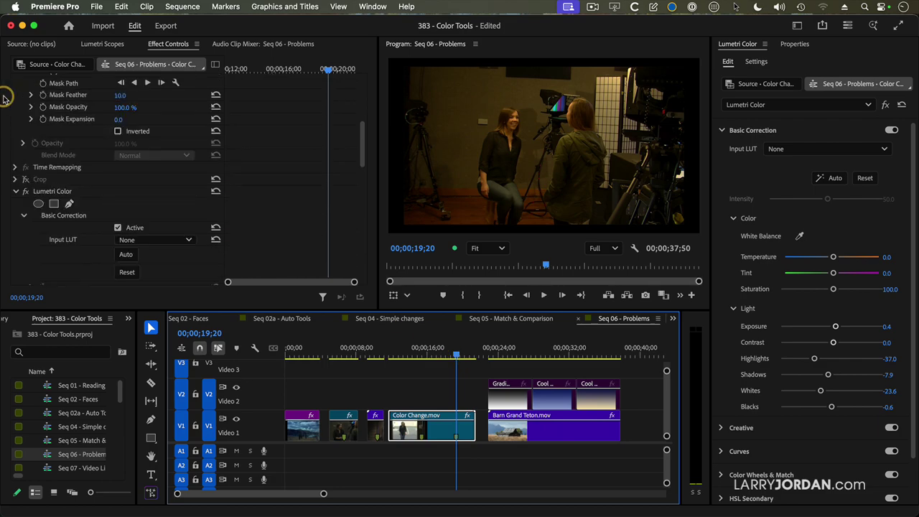
click(26, 179)
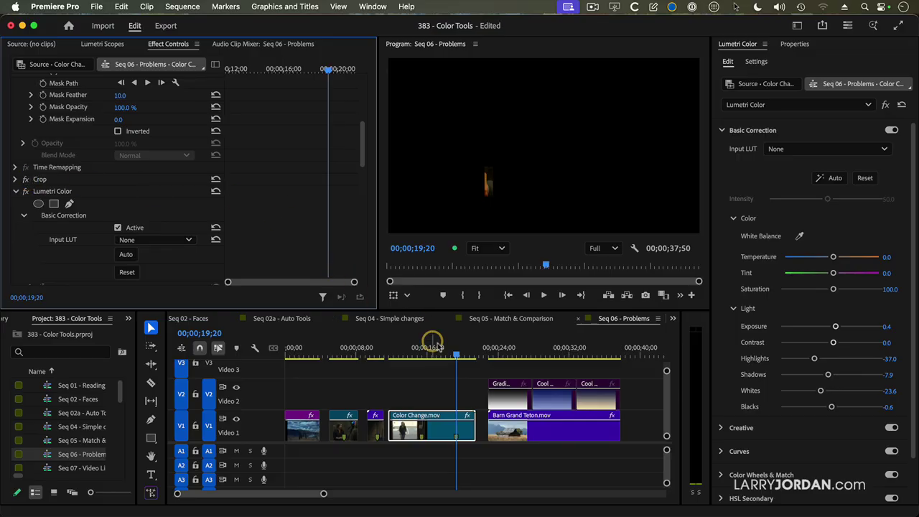
click(454, 357)
drag(455, 356, 454, 355)
Step: Raise Exposure from 0.4 to 1.2 at 19;09, creating a new keyframe
click(102, 44)
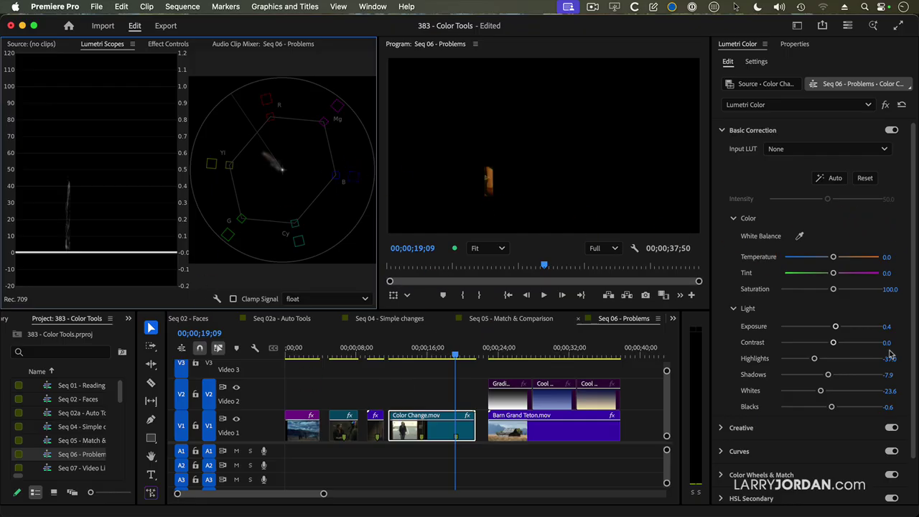
scroll(733, 264, down, 2)
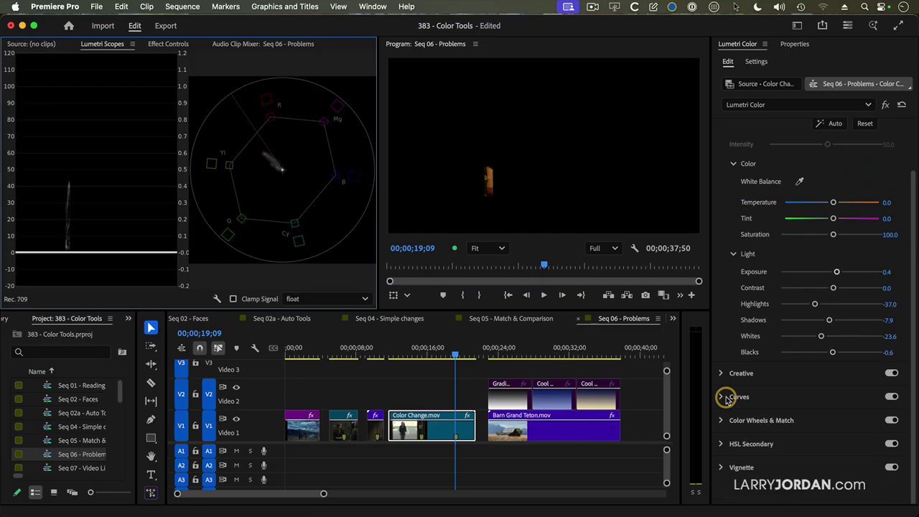
click(733, 420)
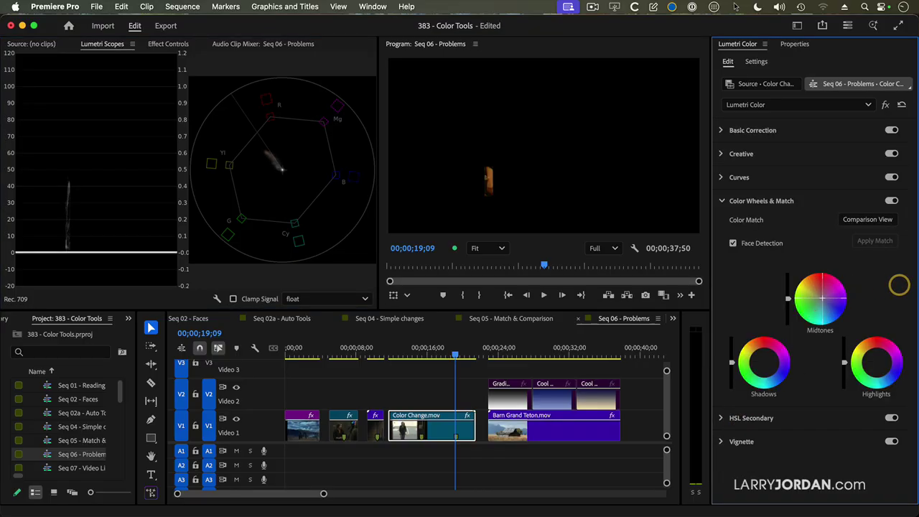
click(749, 132)
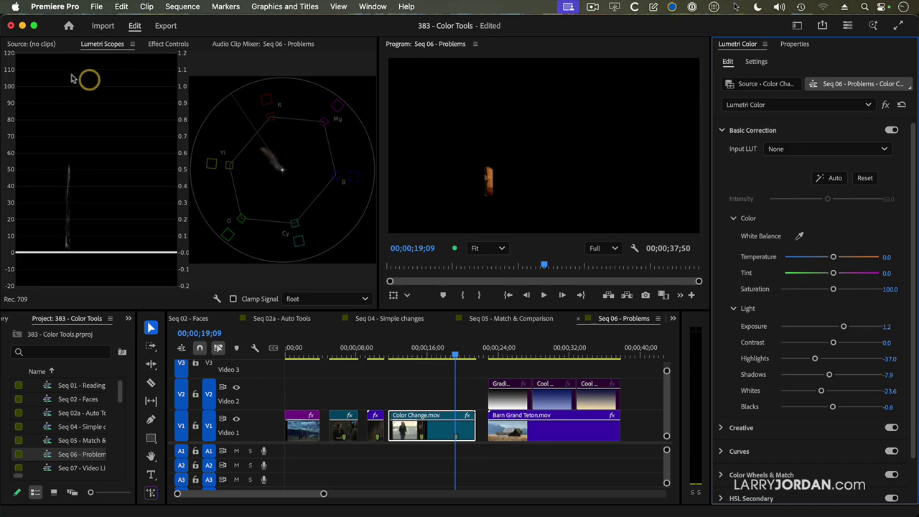
click(178, 45)
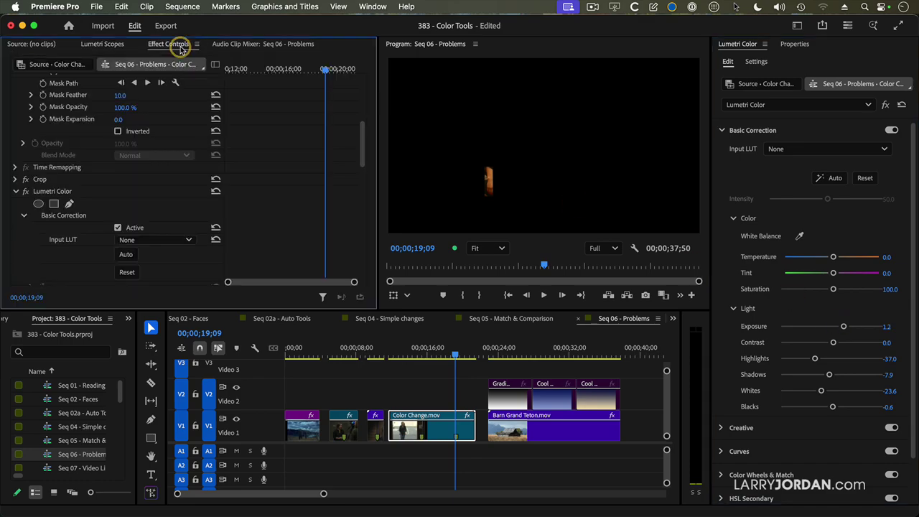
Step: Turn Crop off, set Saturation to 99.4 at 19;09, and expand Color Wheels & Match
click(25, 180)
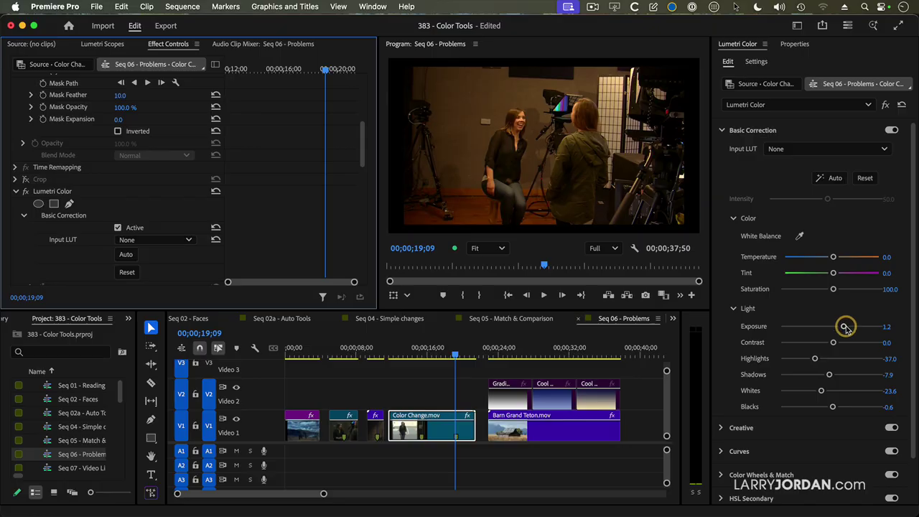
drag(833, 289, 835, 289)
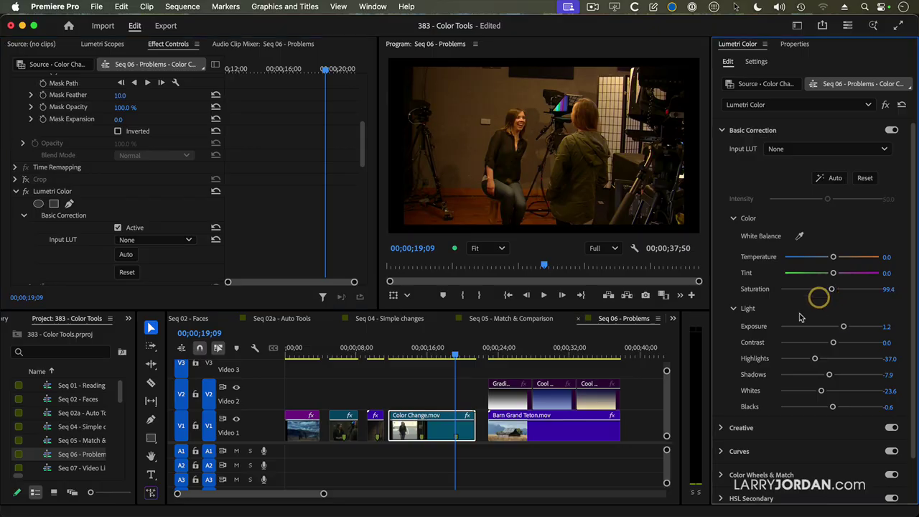
scroll(754, 336, down, 3)
click(776, 424)
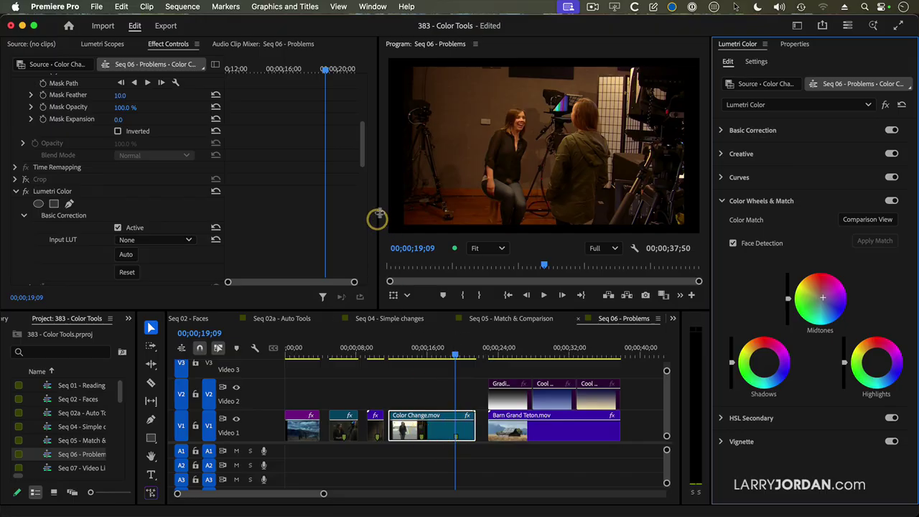
drag(365, 146, 363, 194)
drag(414, 354, 390, 357)
key(space)
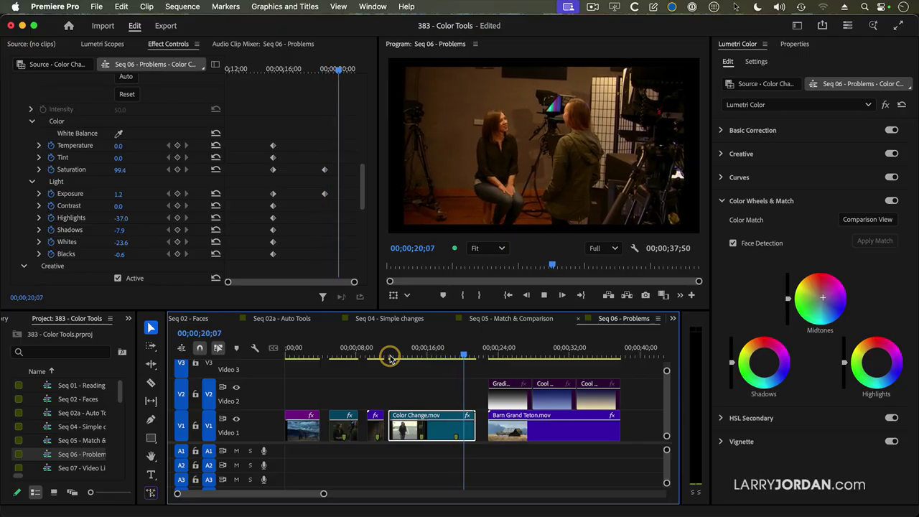
key(space)
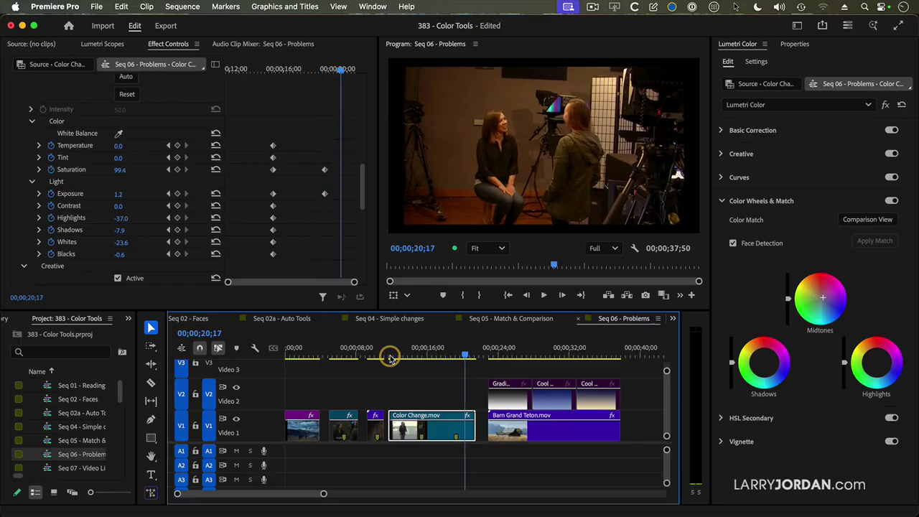
click(389, 358)
key(space)
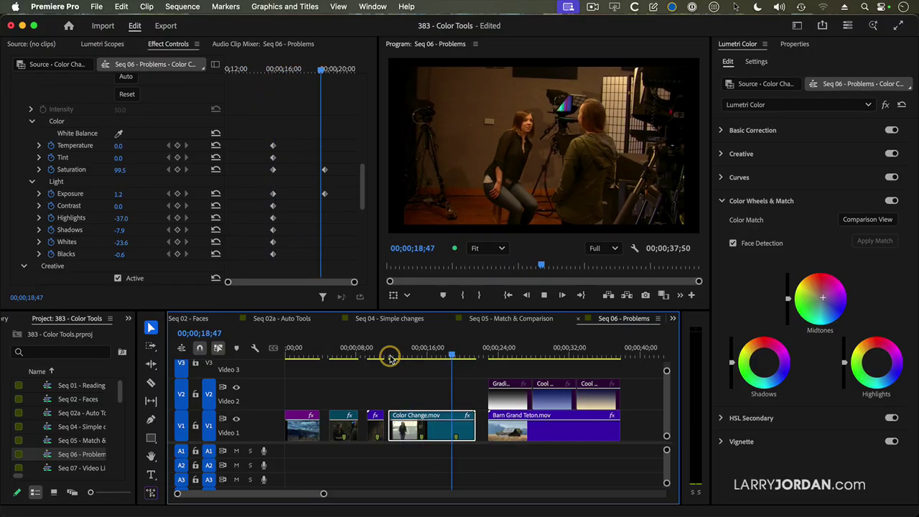
key(space)
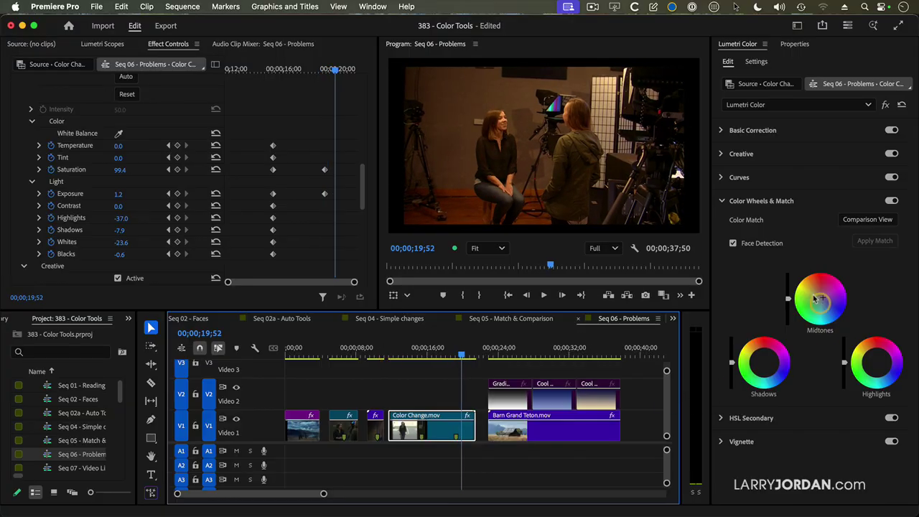